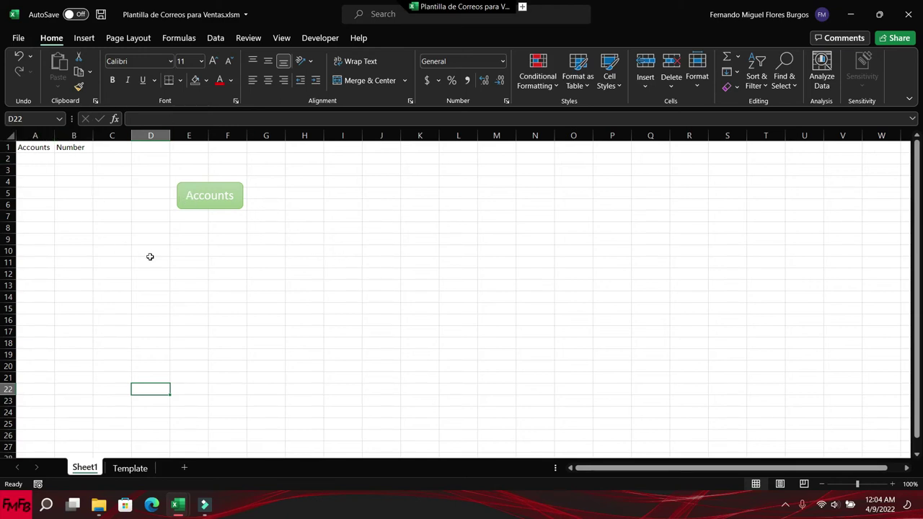
List the accounts on Sheet1 and delete the repeated account rows in A4:B5
left_click(226, 195)
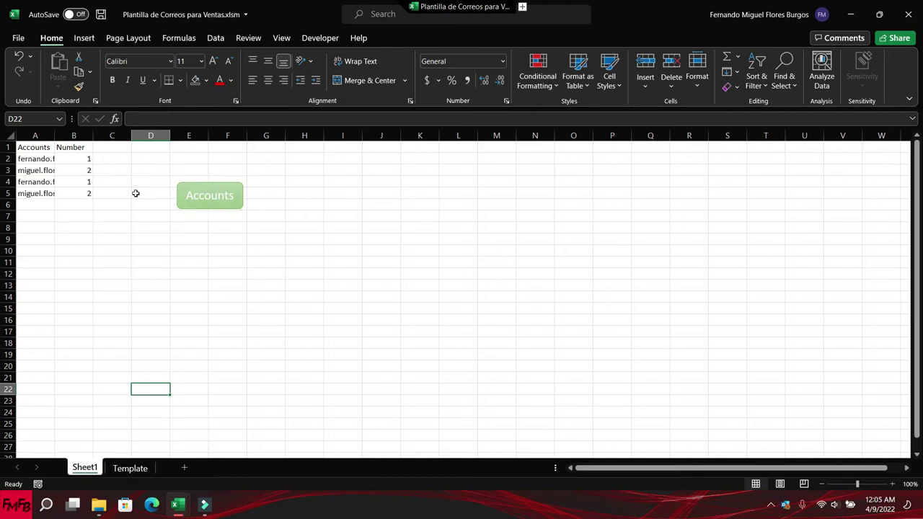
double_click(66, 183)
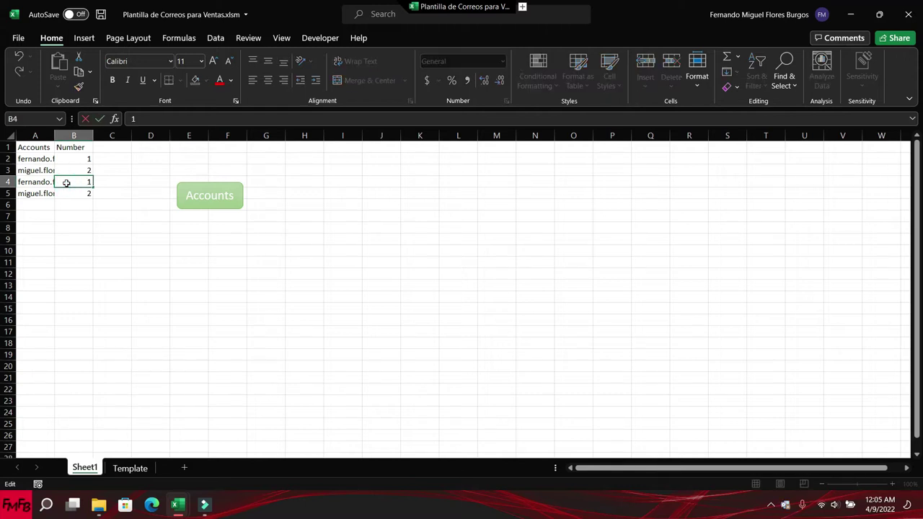
key("Escape")
key("shift+Left")
key("shift+Down")
key("Delete")
Fill the second account row A3:B3 with yellow
key("Up")
key("shift+Left")
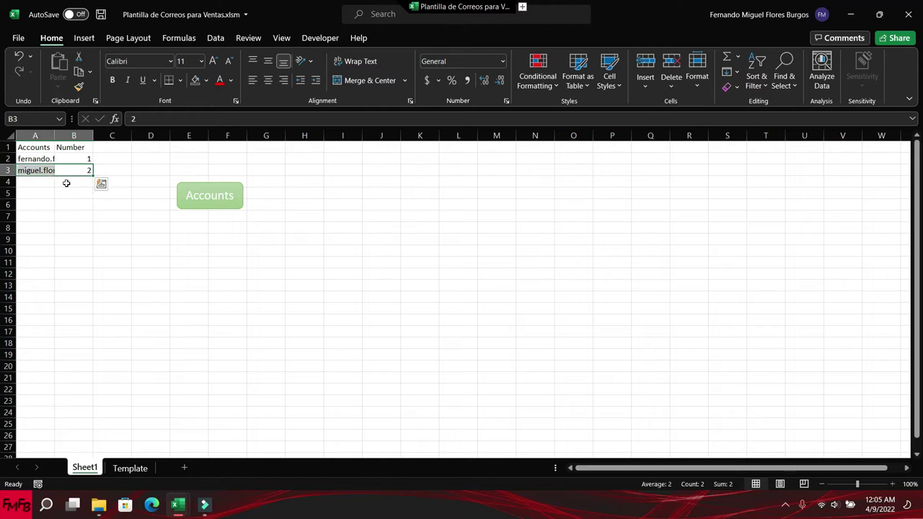
left_click(206, 80)
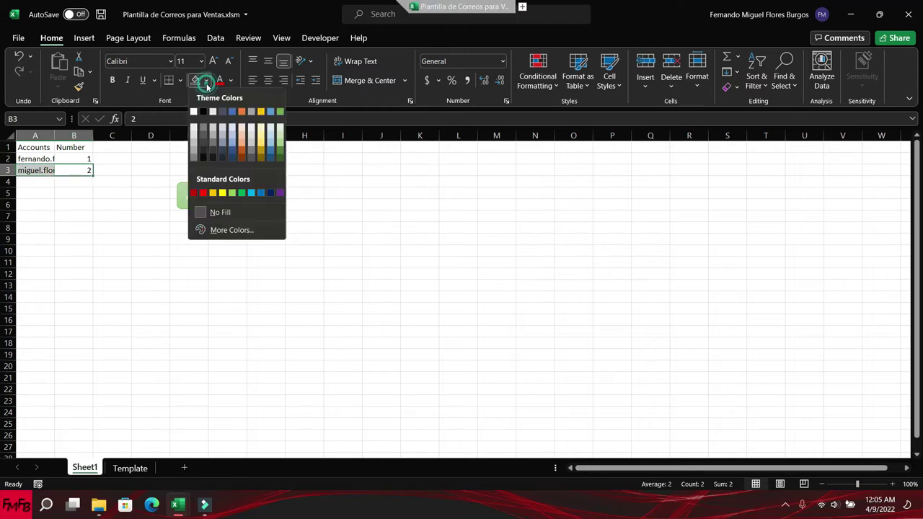
left_click(222, 193)
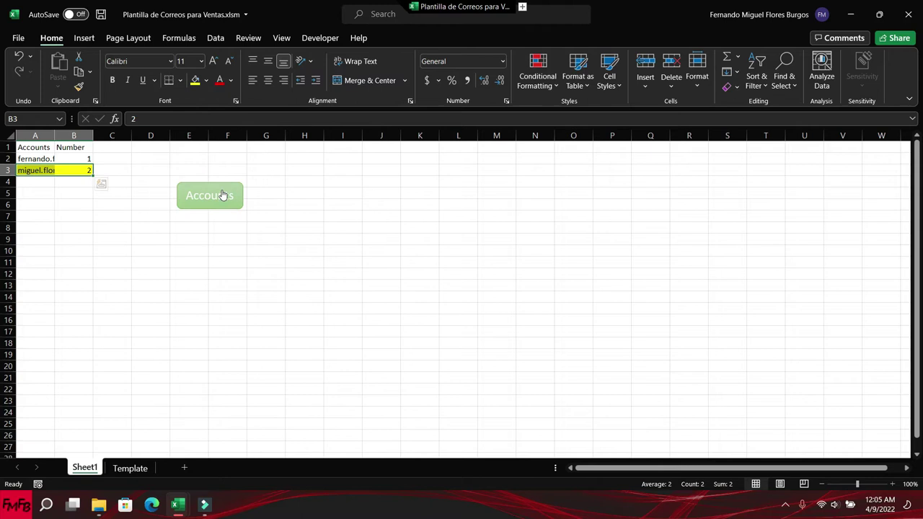
key("Right")
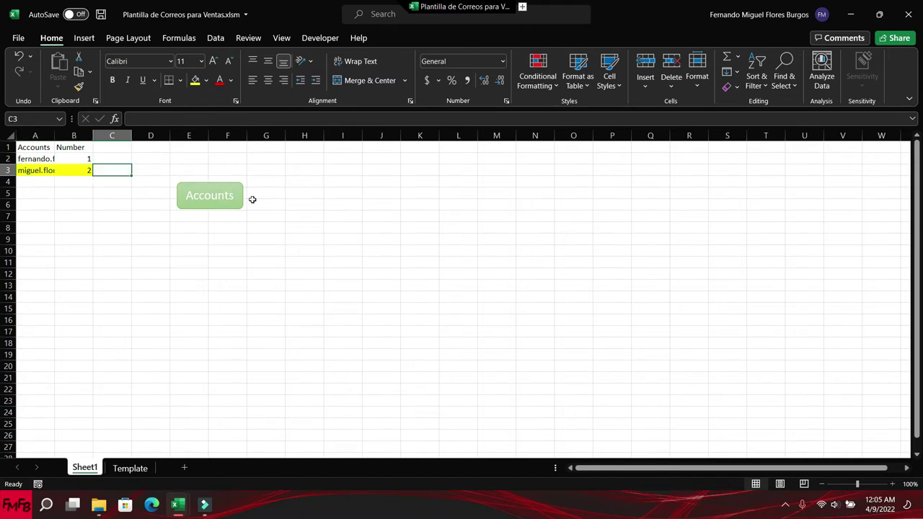
On the Template sheet, enter the two recipient e-mail addresses in A2 and A3
left_click(144, 468)
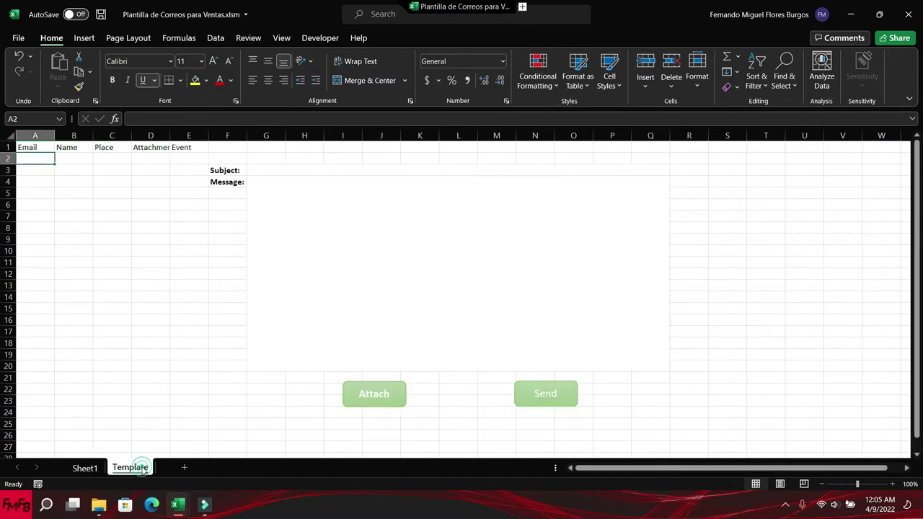
key("Return")
key("Up")
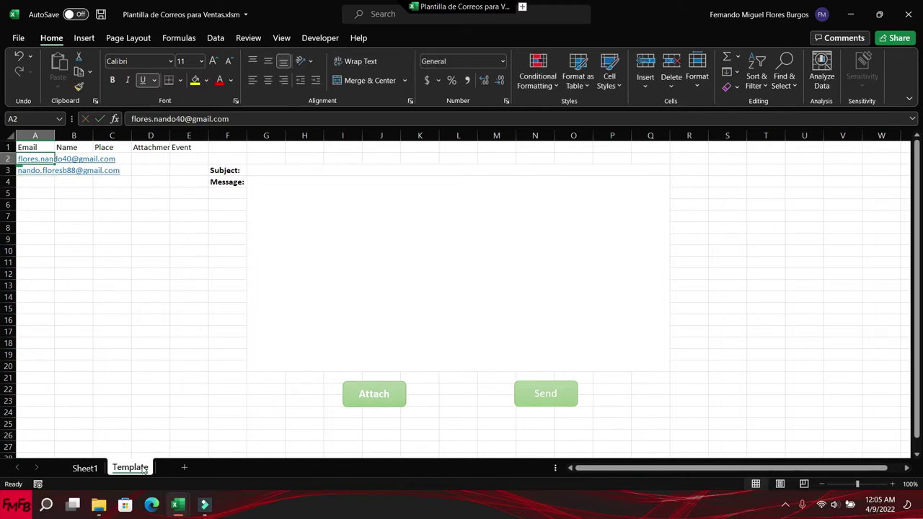
key("Right")
key("Right")
Enter the places Barcelona in C2 and Madrid in C3
type("B")
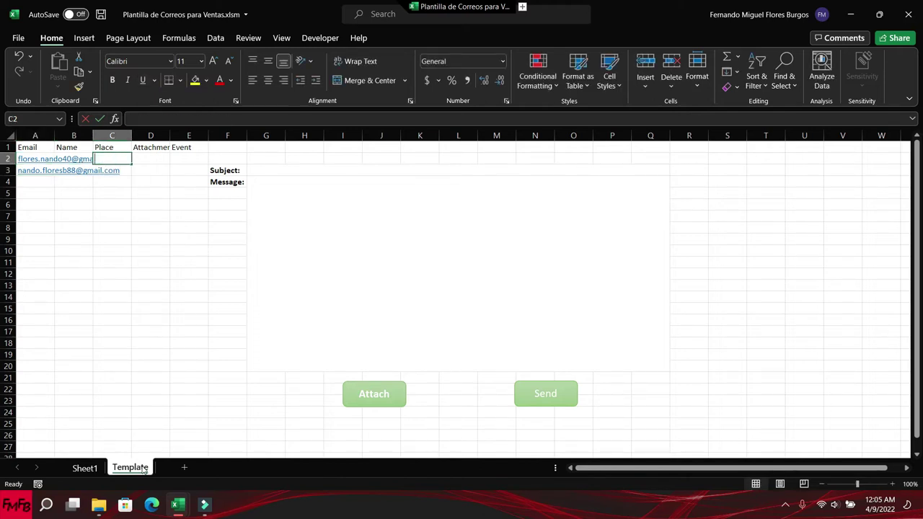
type("arcek")
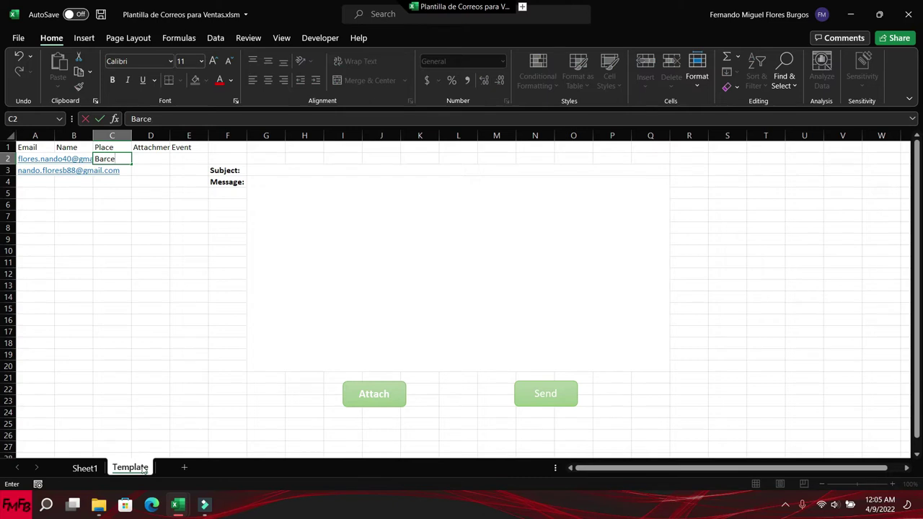
type("lona")
key("Return")
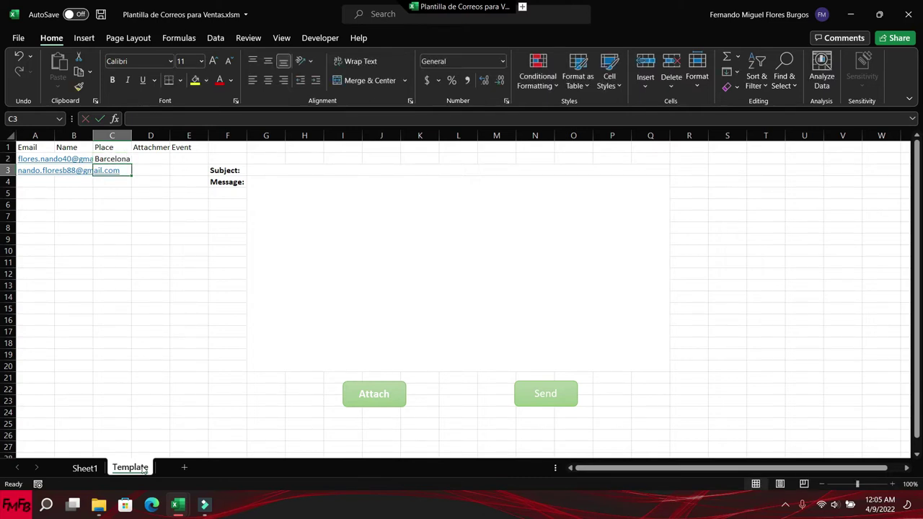
type("Madrid")
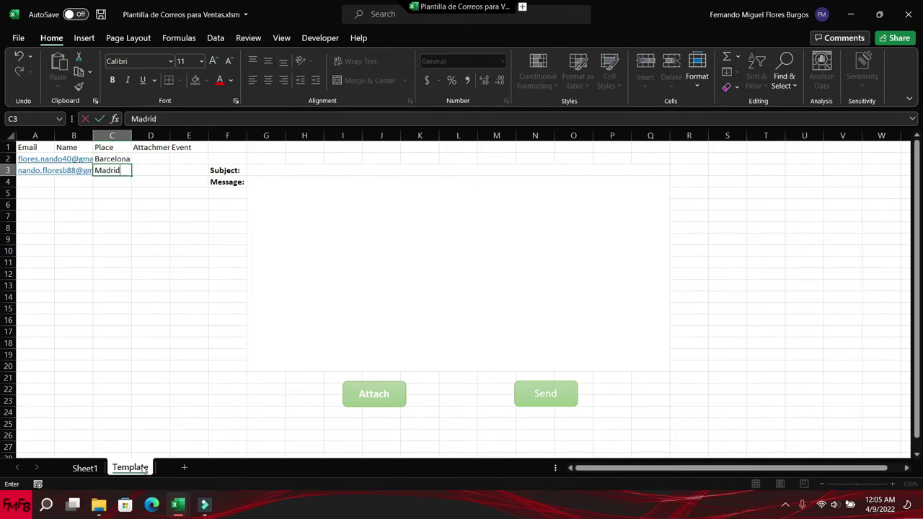
key("Tab")
key("Up")
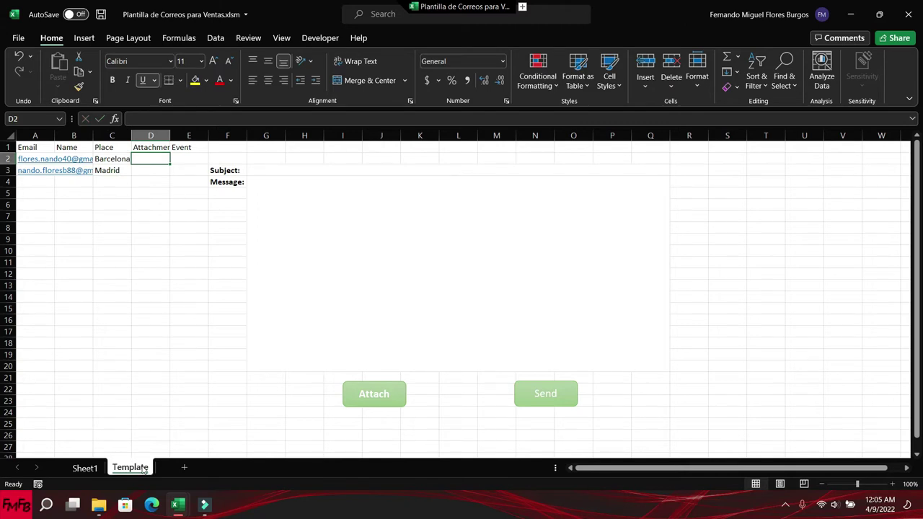
key("Right")
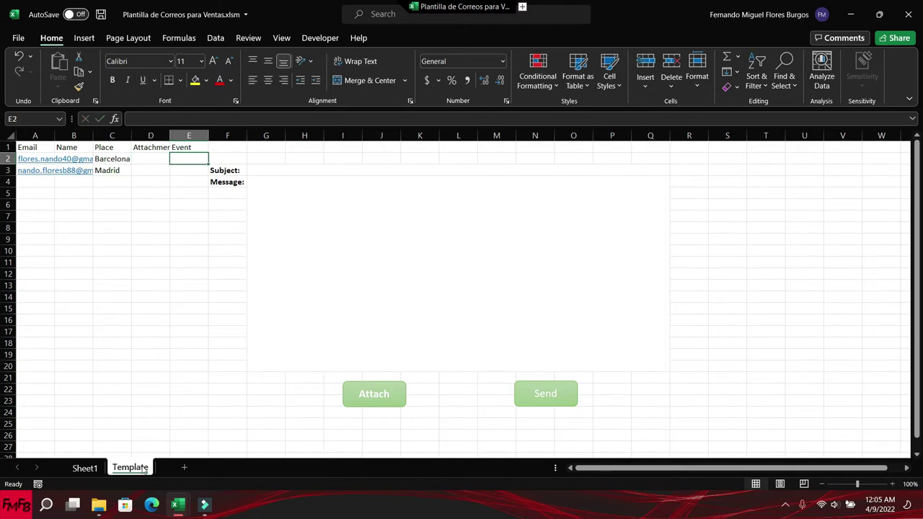
Enter the events 'Reunión de negocios' in E2 and 'Feria Alimentaria' in E3
type("Re")
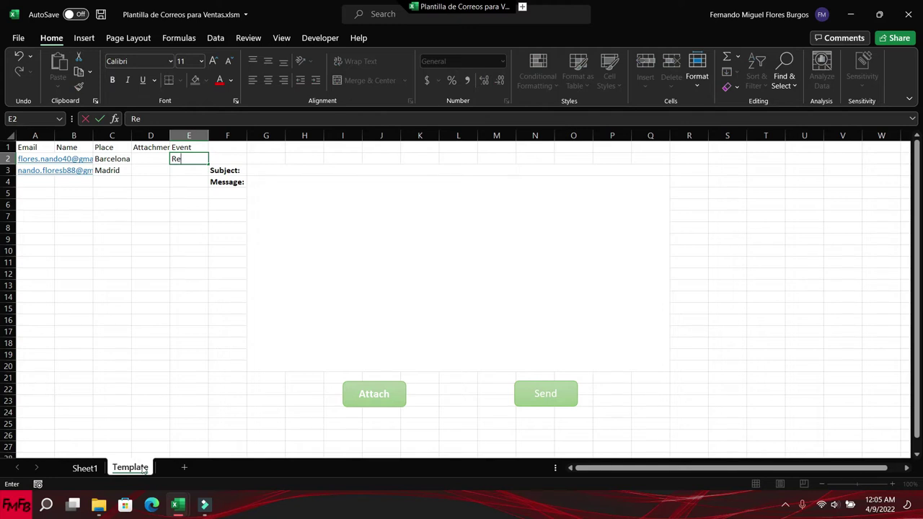
key("BackSpace")
key("BackSpace")
type("Reunión")
type(" de")
type(" negocios")
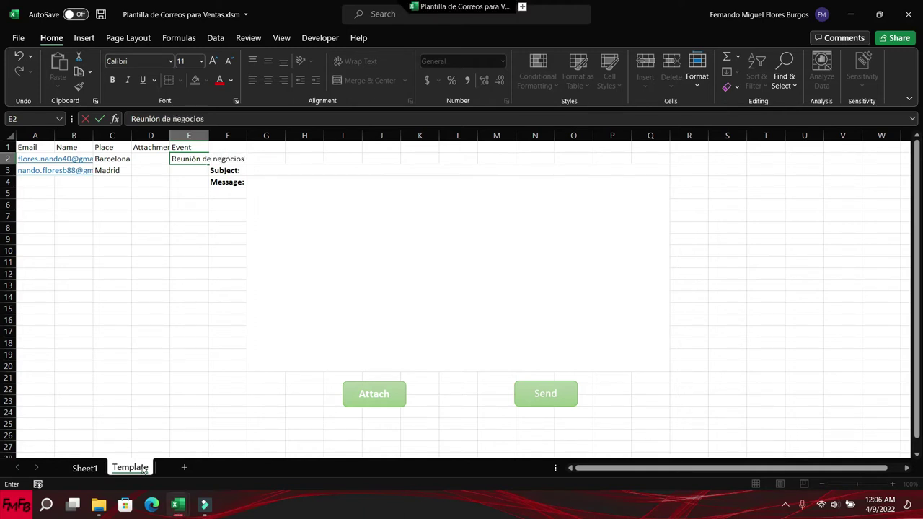
key("Return")
type("Feria ")
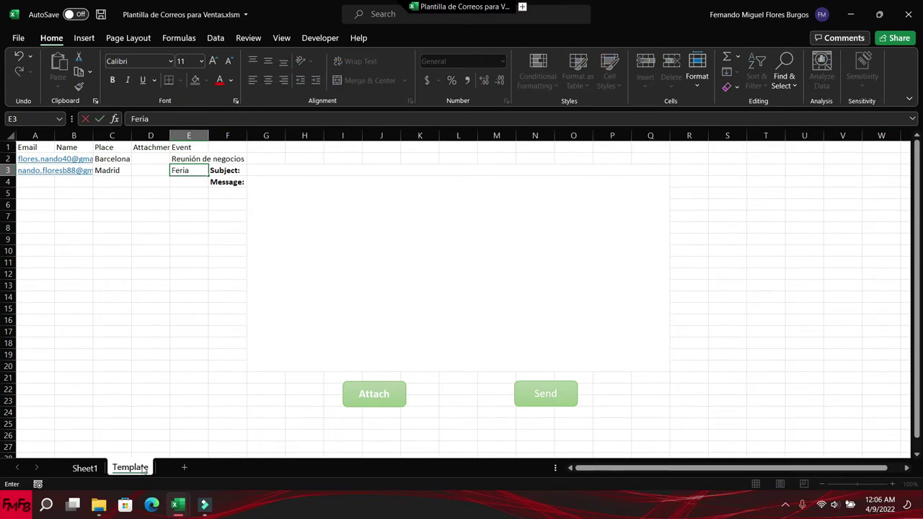
type("Alimentar")
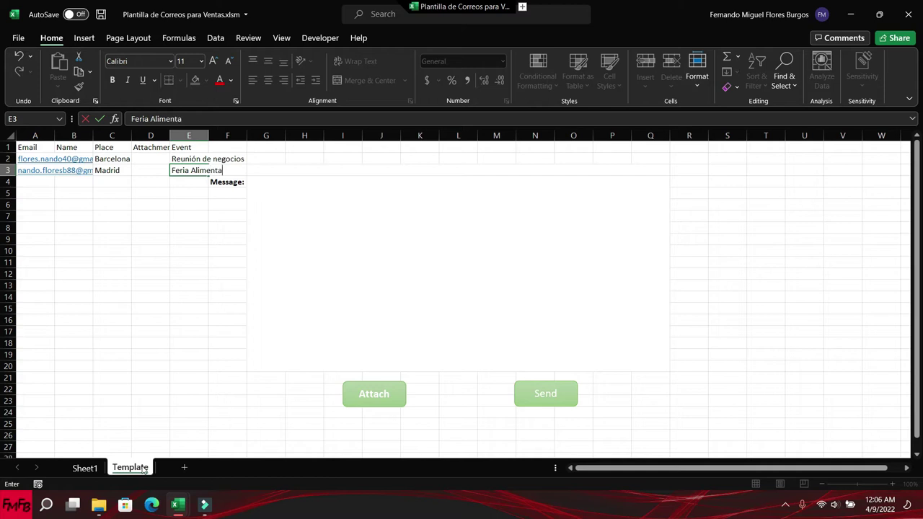
type("ia")
key("Left")
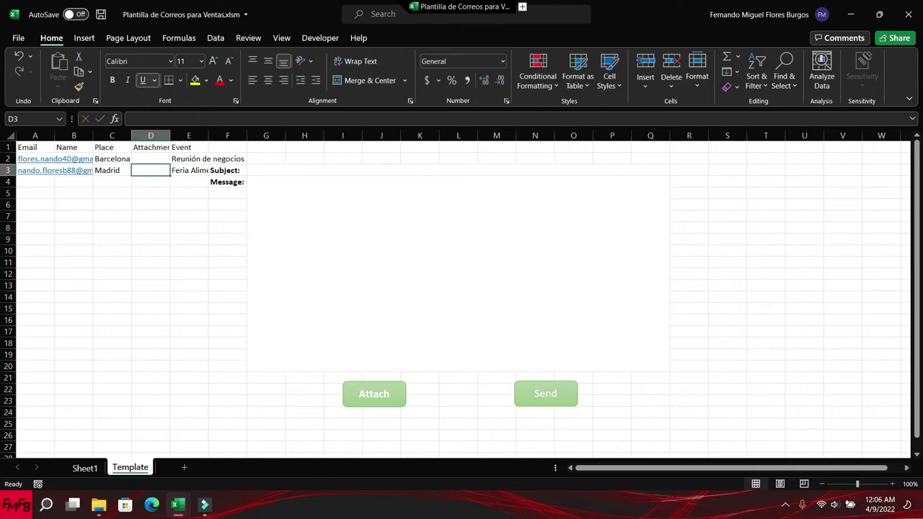
Attach the first two Pics images, including Chapeadoras y Vehiculo 21-01-22.png
left_click(384, 404)
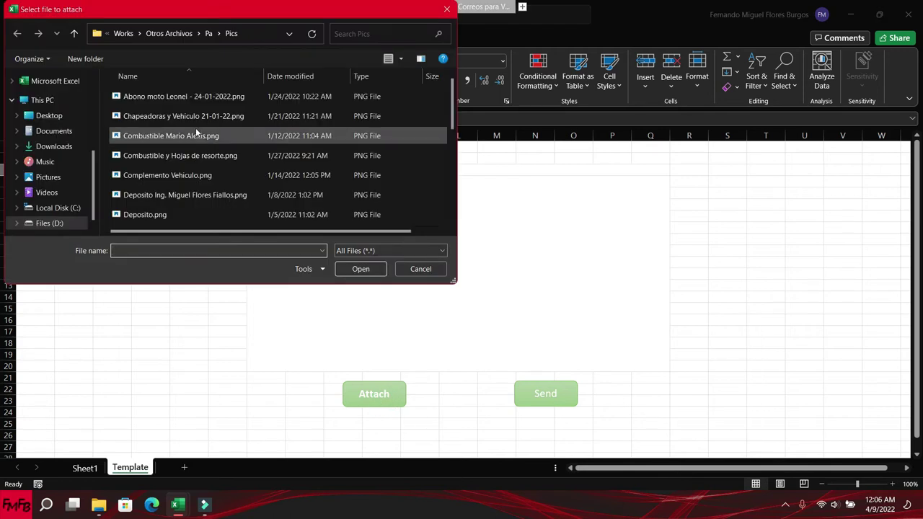
left_click(177, 98)
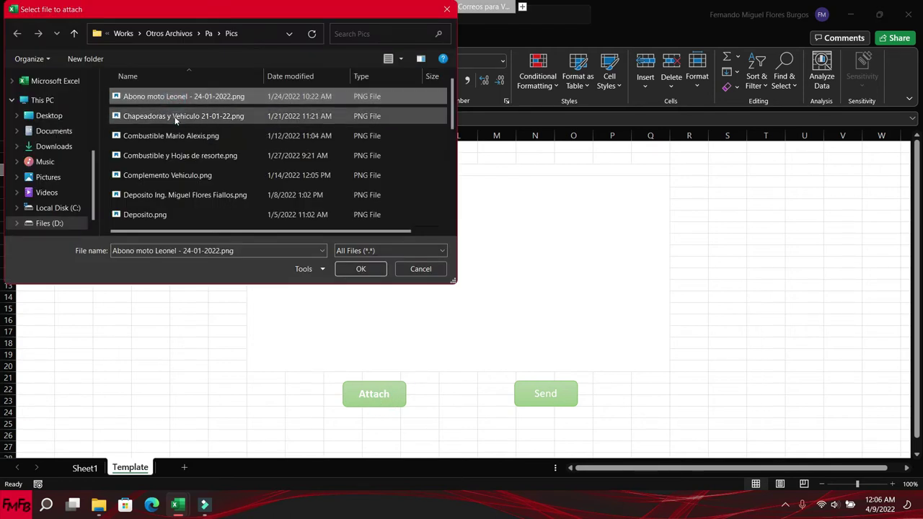
left_click(176, 119, "ctrl")
left_click(343, 270)
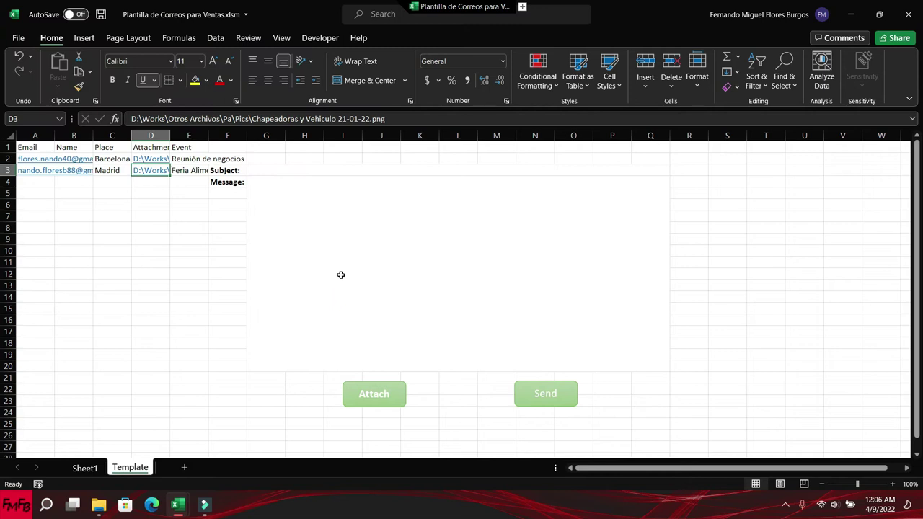
Attach two more images, Complemento Vehiculo.png and the deposit image
left_click(368, 391)
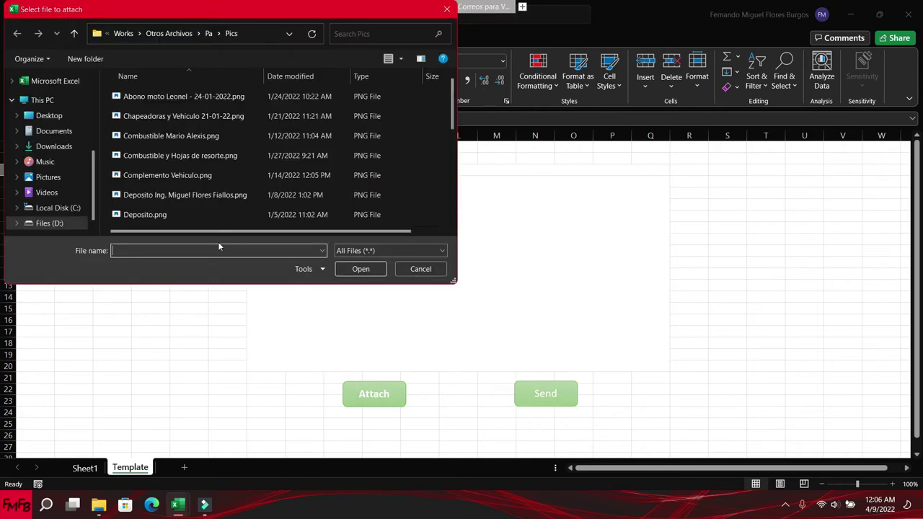
left_click(158, 176)
left_click(161, 196, "ctrl")
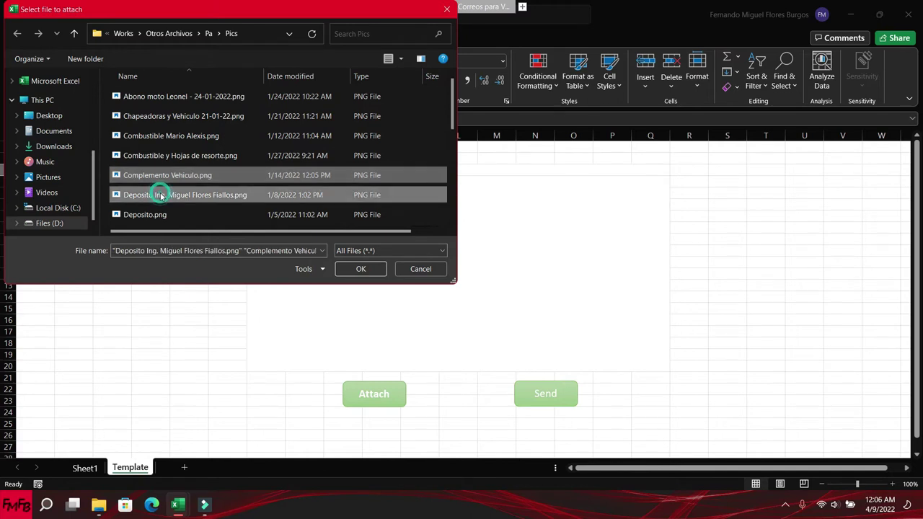
left_click(382, 391)
left_click(359, 278)
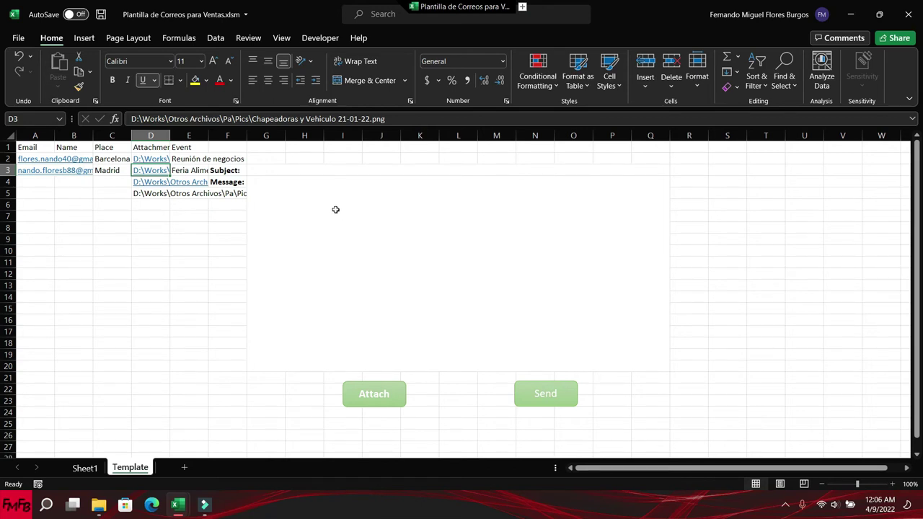
Set the subject in G3 to 'This a bulk email trial 1' and begin the message text
left_click(305, 174)
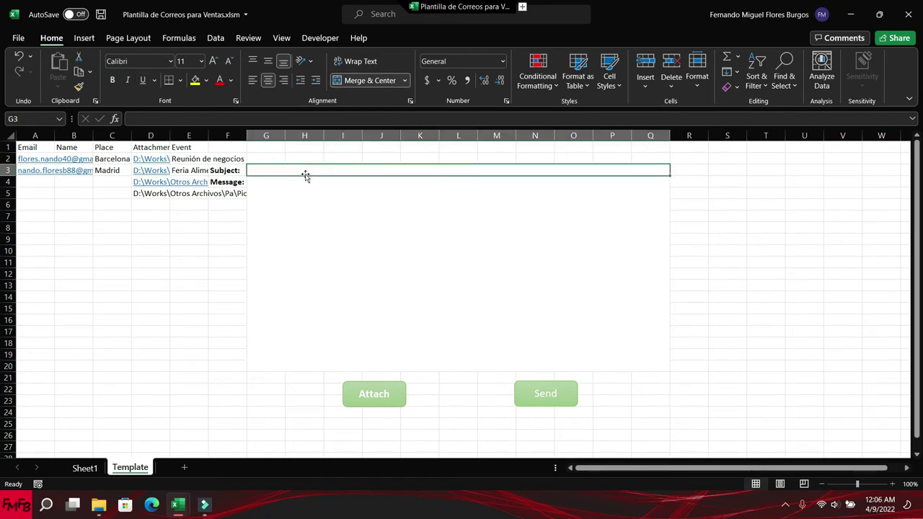
type("This a ")
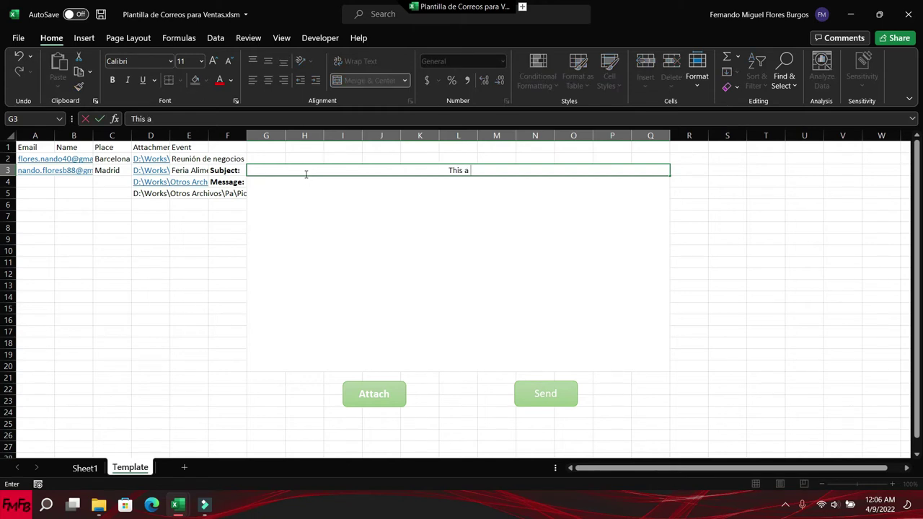
type("bulk email ")
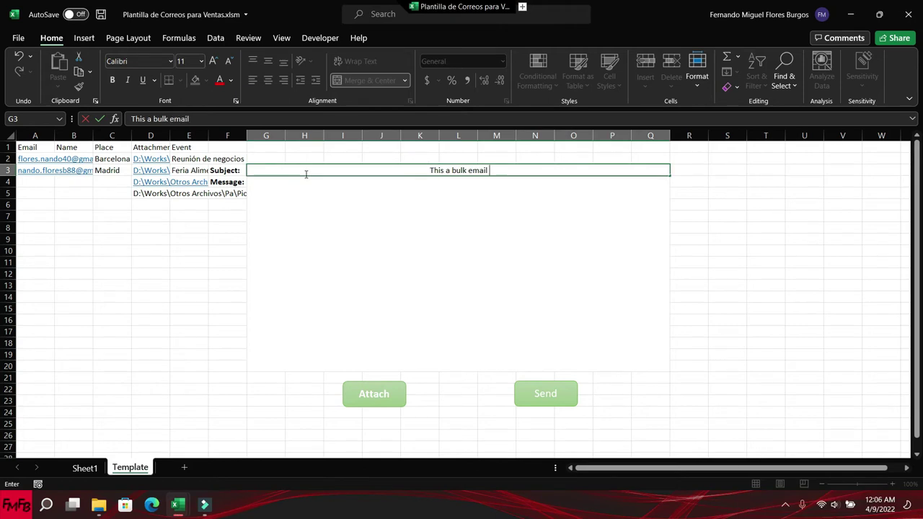
type("trial ")
type("1")
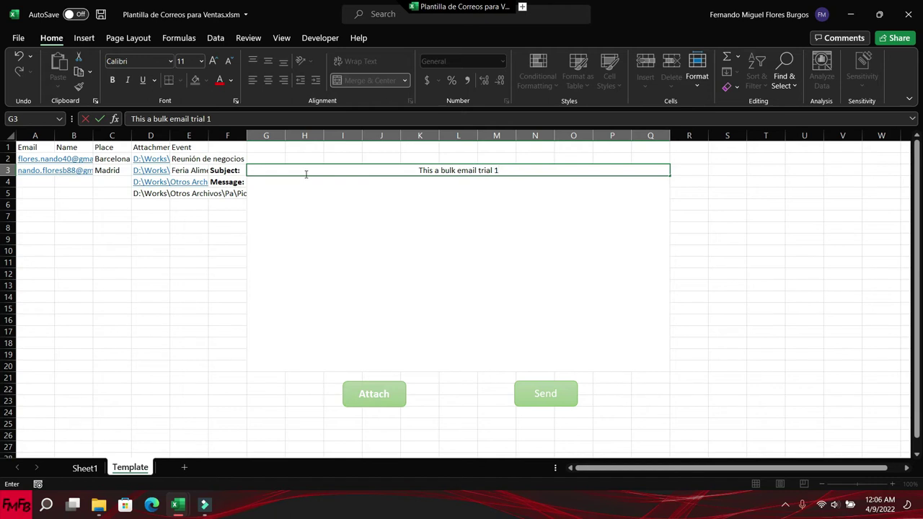
key("Return")
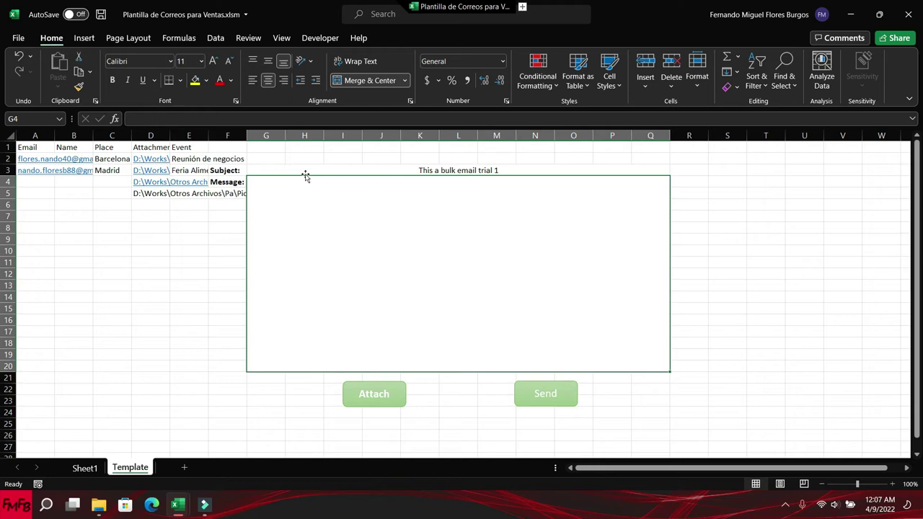
type("I")
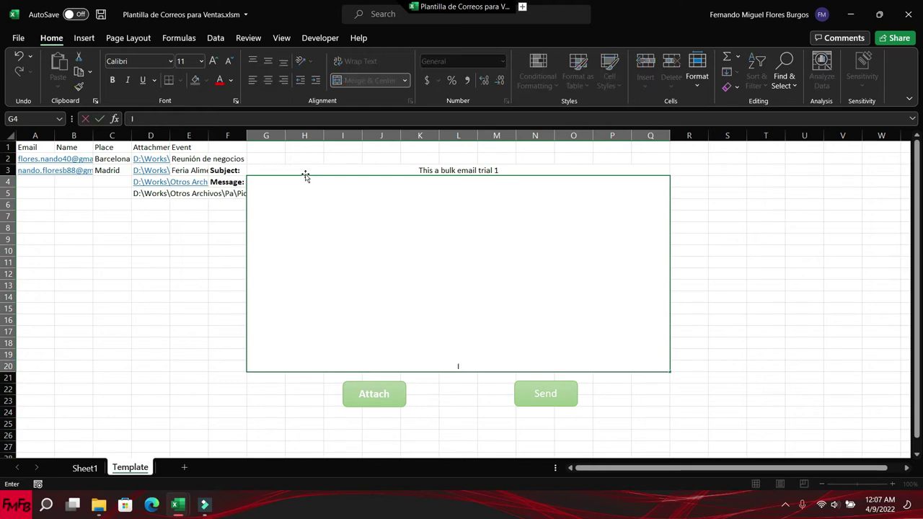
type(" would like to know if you would be ")
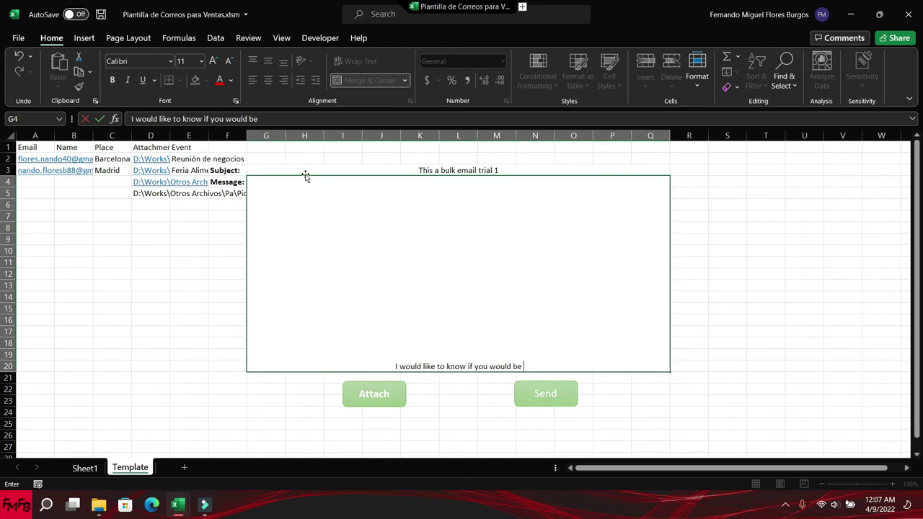
type("intrested in")
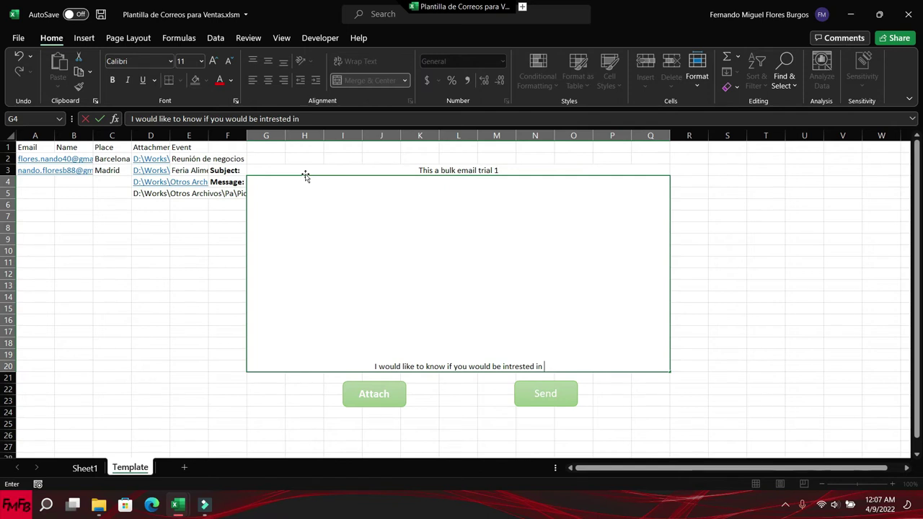
Complete the message with 'using our services, for the delivery of items?' in G4
type("using ou")
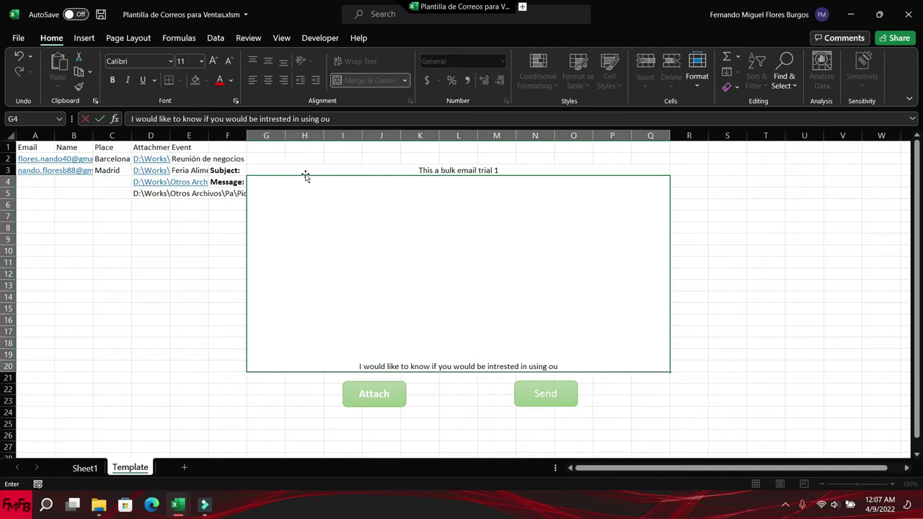
type("r")
key("BackSpace")
key("BackSpace")
key("BackSpace")
key("BackSpace")
key("BackSpace")
key("BackSpace")
key("BackSpace")
key("BackSpace")
key("BackSpace")
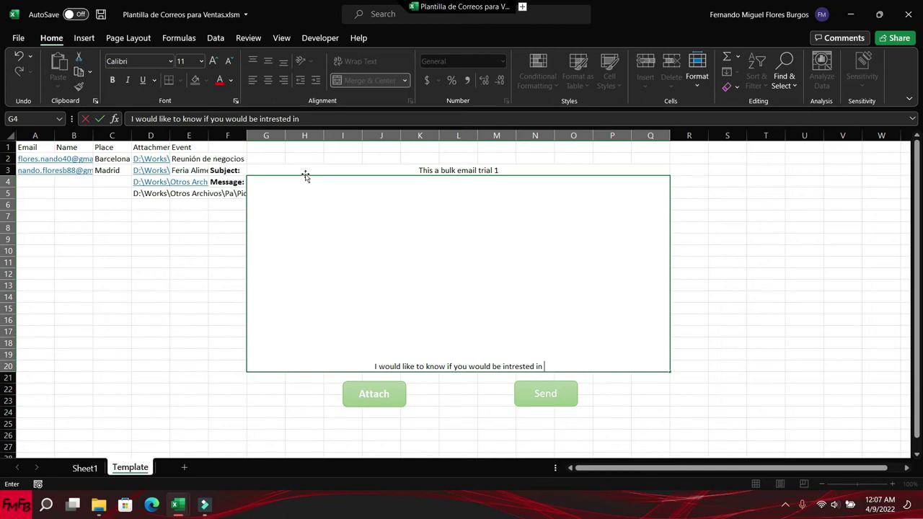
type("using our ")
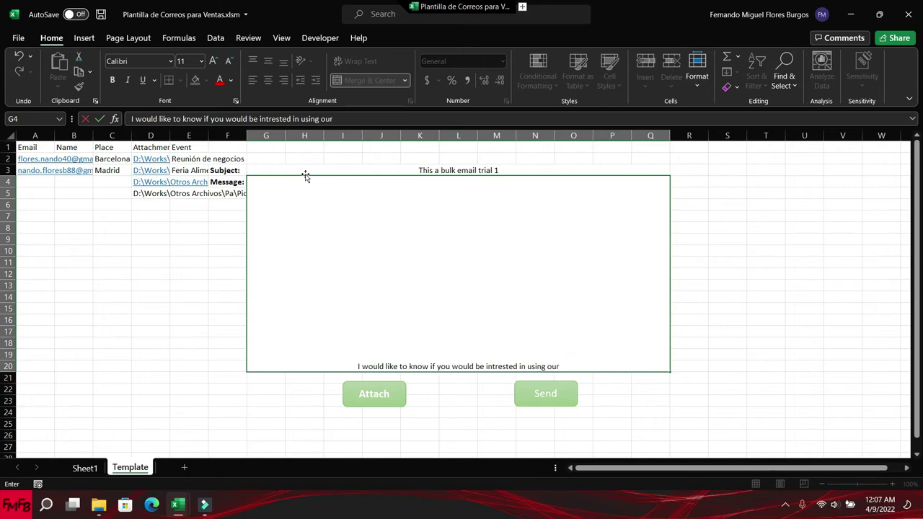
type("services")
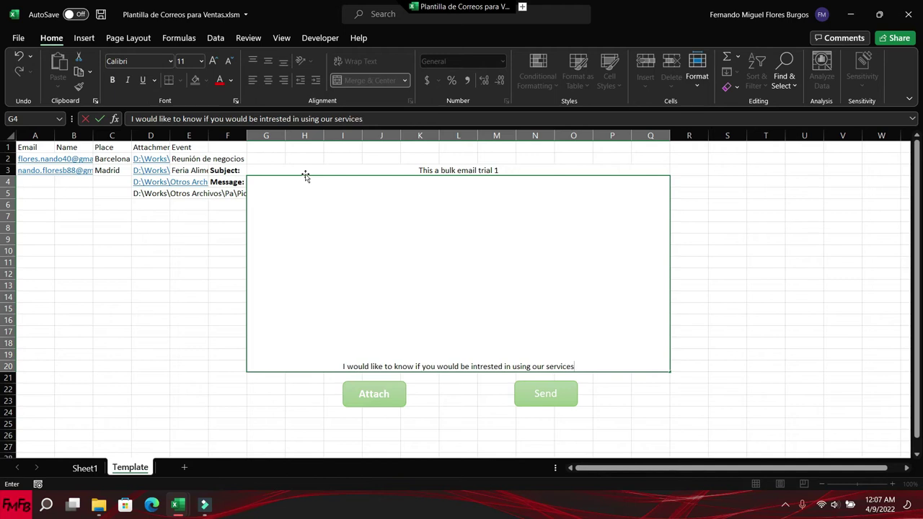
type(", for")
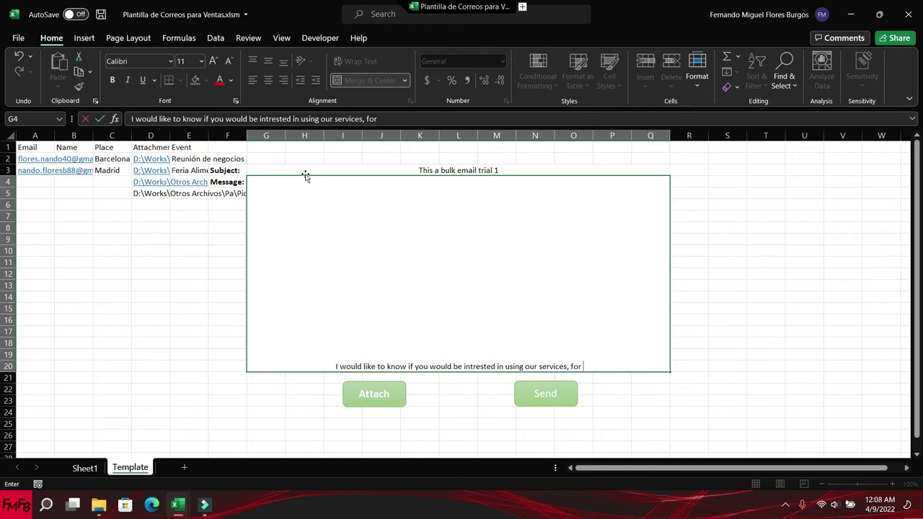
type("purcha")
key("BackSpace")
key("BackSpace")
key("BackSpace")
key("BackSpace")
key("BackSpace")
key("BackSpace")
type("the ")
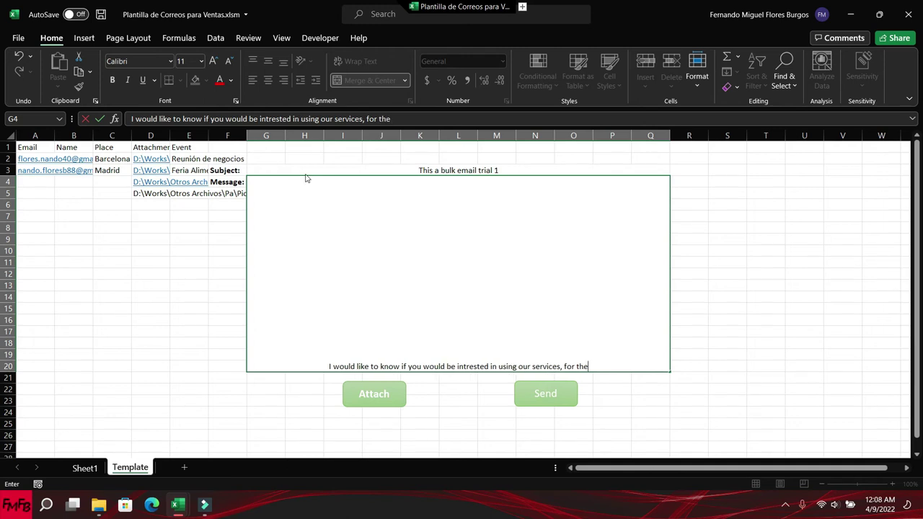
type("delivery ")
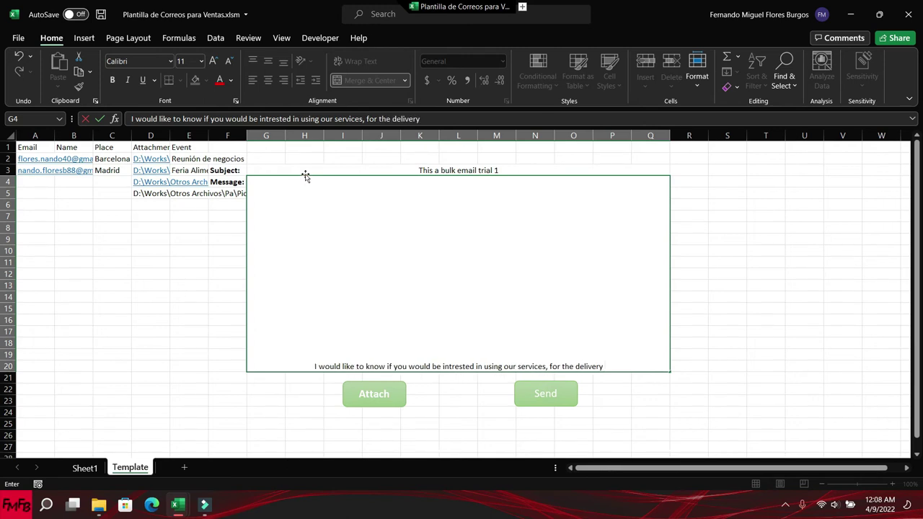
type("of")
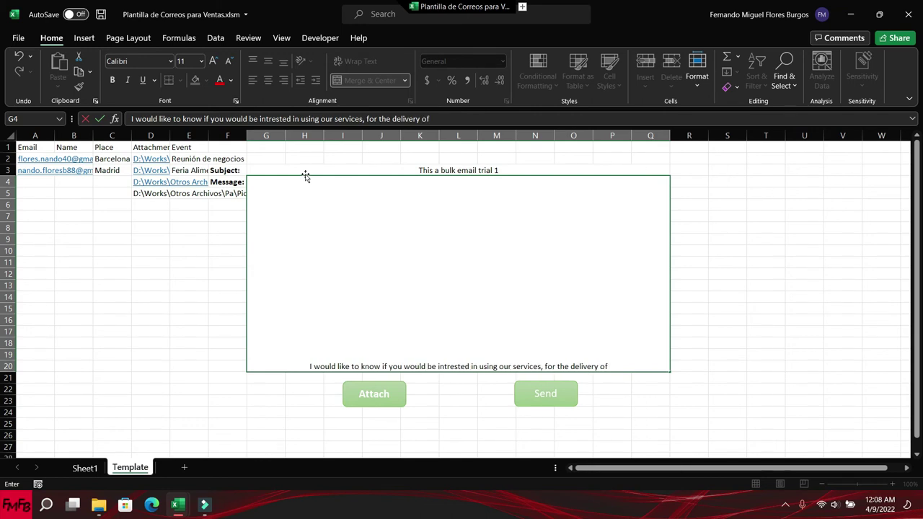
type(" items")
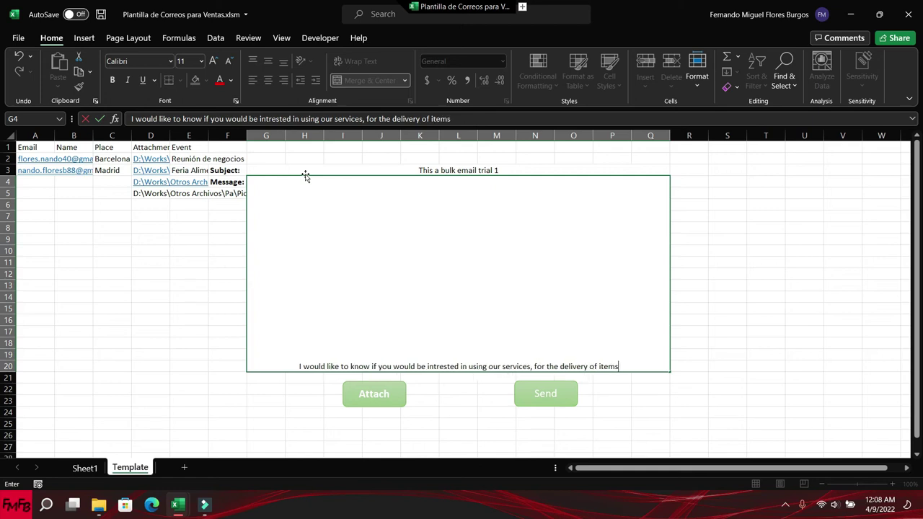
type("?")
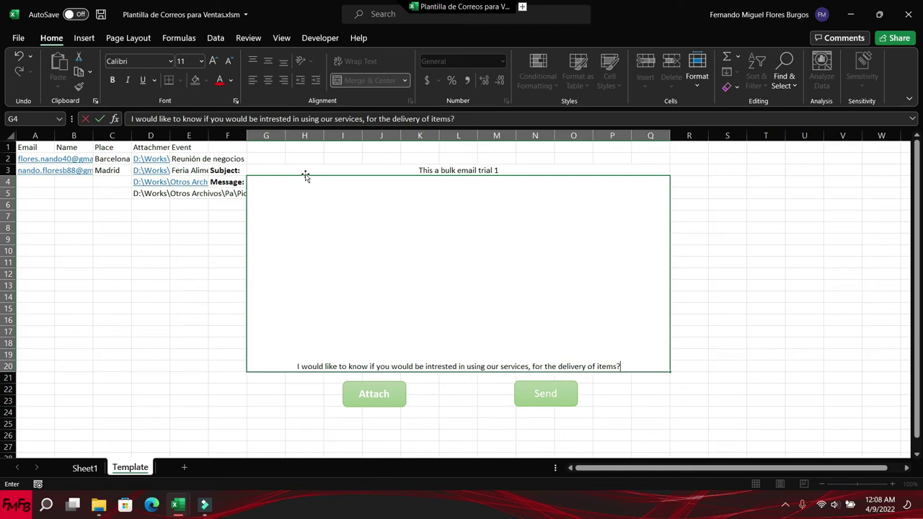
key("Return")
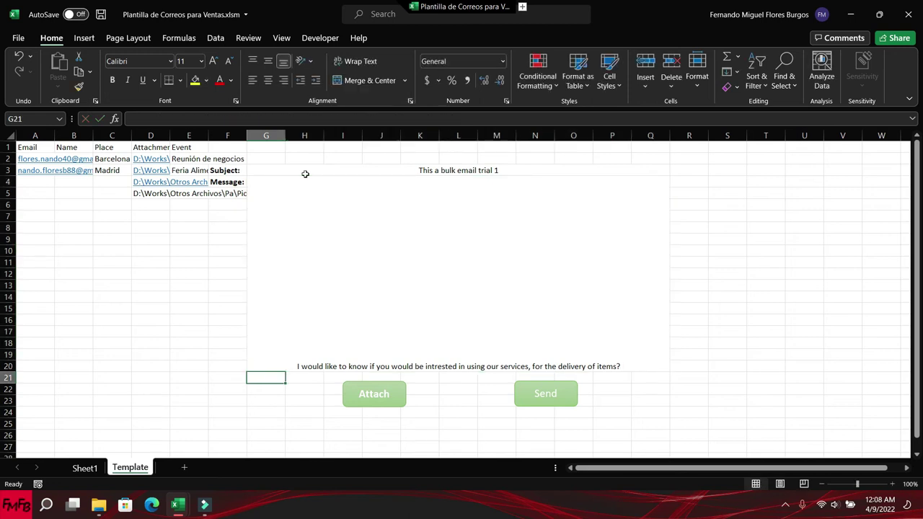
Add 'Thanks in advance.' and 'Best regards,' as separate lines under the message in G4
left_click(306, 177)
key("F2")
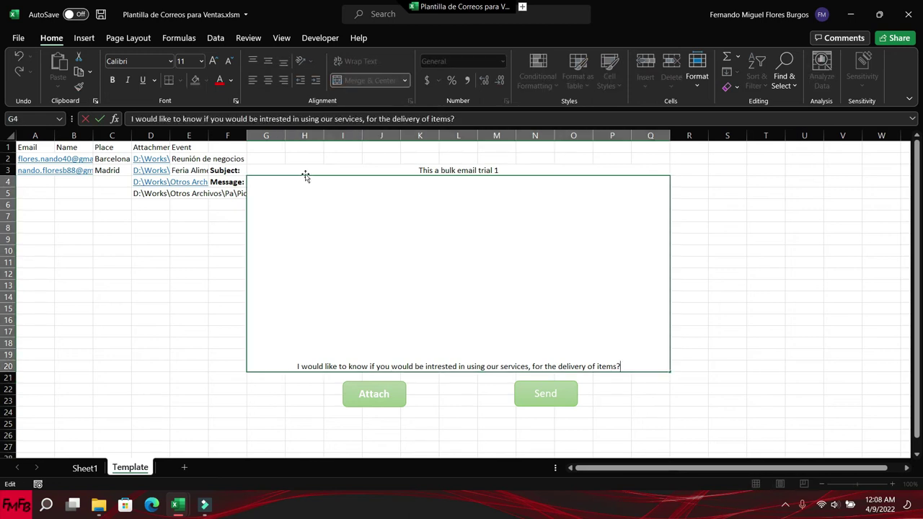
key("alt+Return")
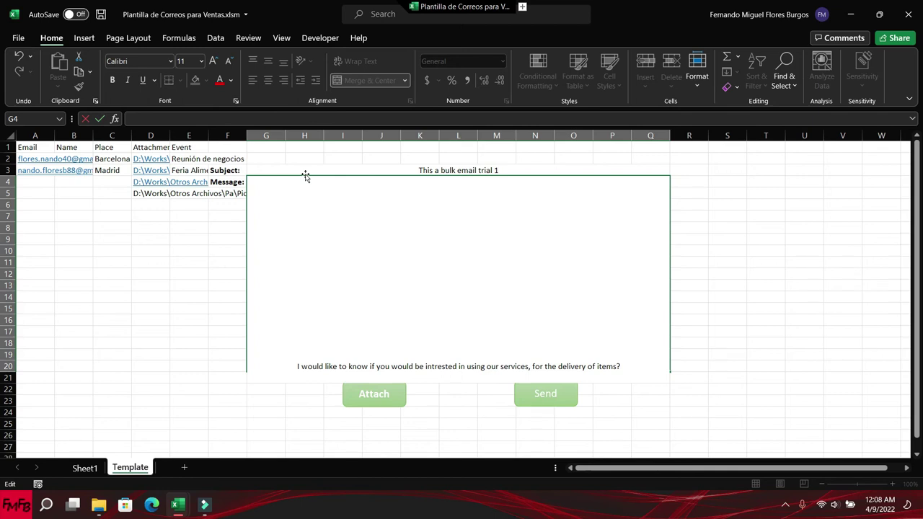
type("Thanks in")
type(" advance.")
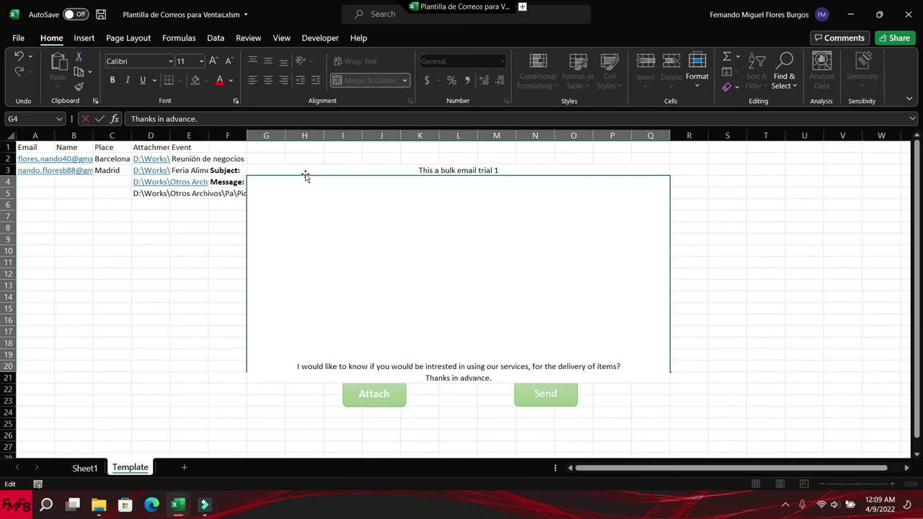
key("alt+Return")
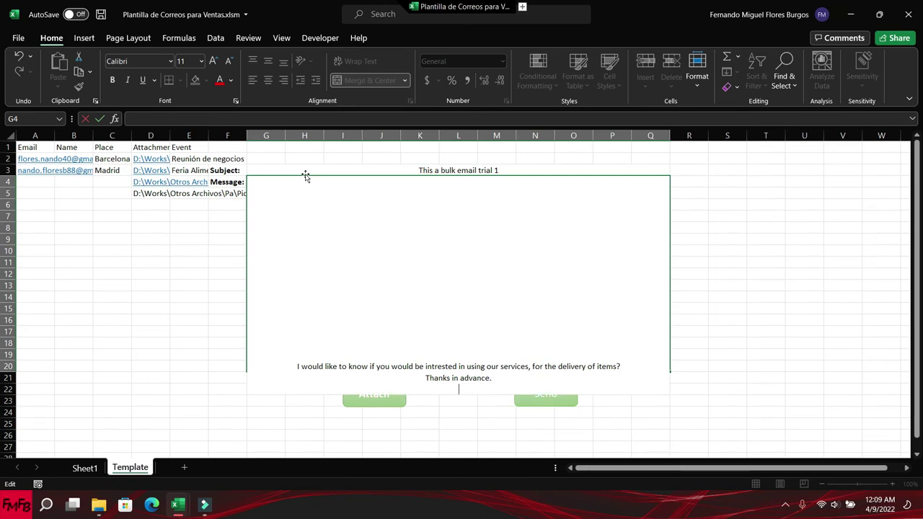
type("Bestregards")
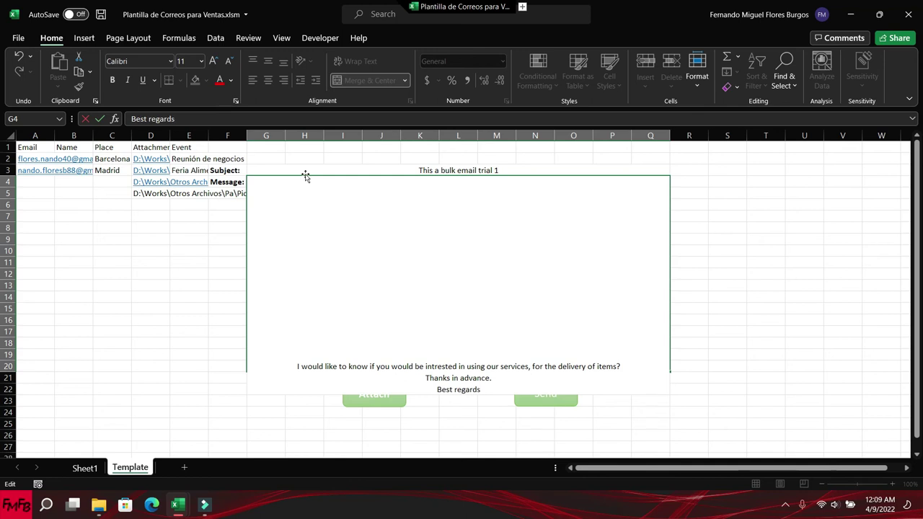
type(",")
key("Return")
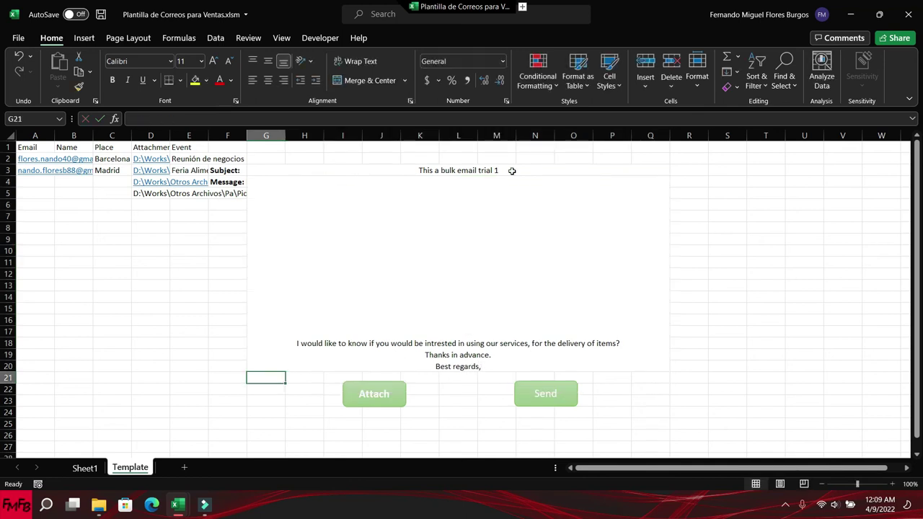
Send the bulk emails and open gmail.com in a new Edge tab
left_click(547, 391)
left_click(151, 505)
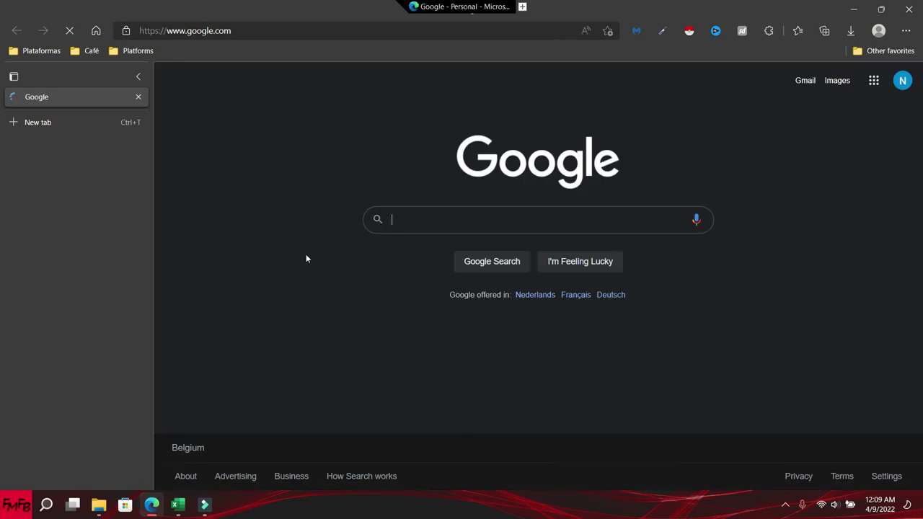
key("ctrl+t")
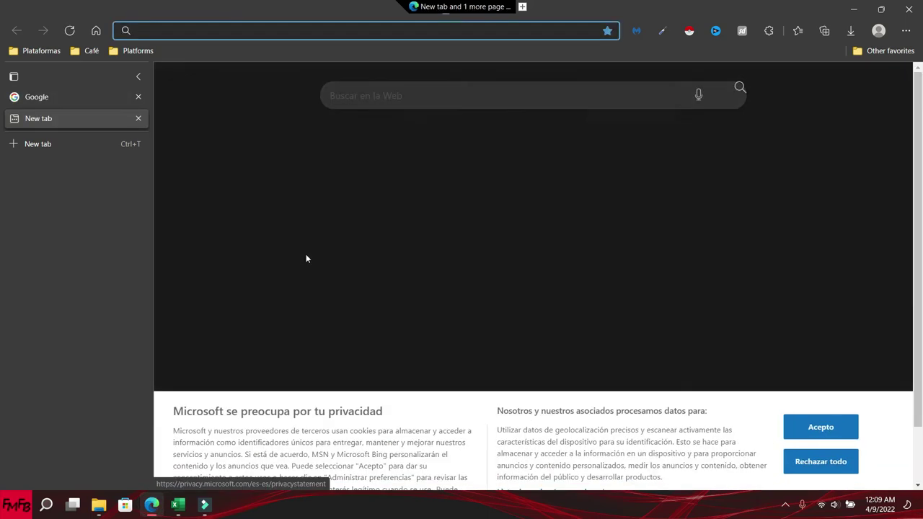
type("flo")
key("BackSpace")
key("BackSpace")
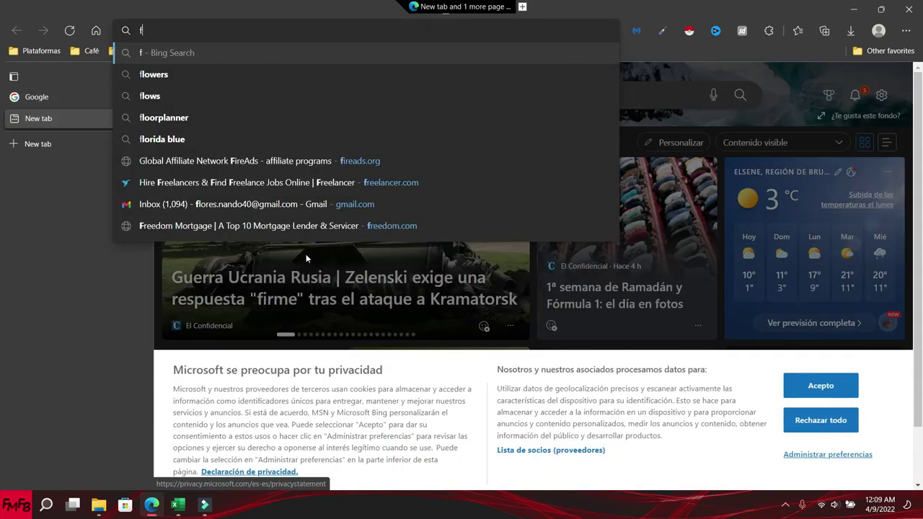
key("BackSpace")
type("gmail.c")
key("Return")
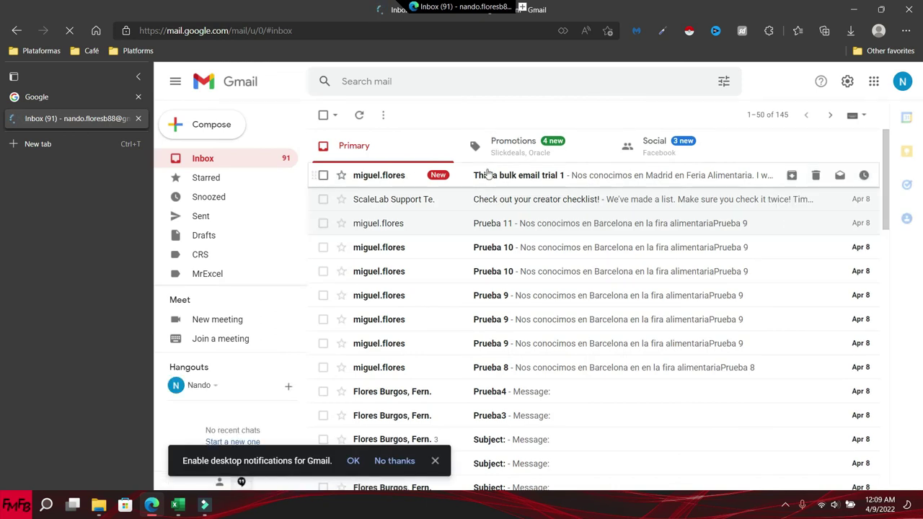
Sign in to the other recipient's Gmail account to check its inbox, then sign out of all accounts
left_click(902, 82)
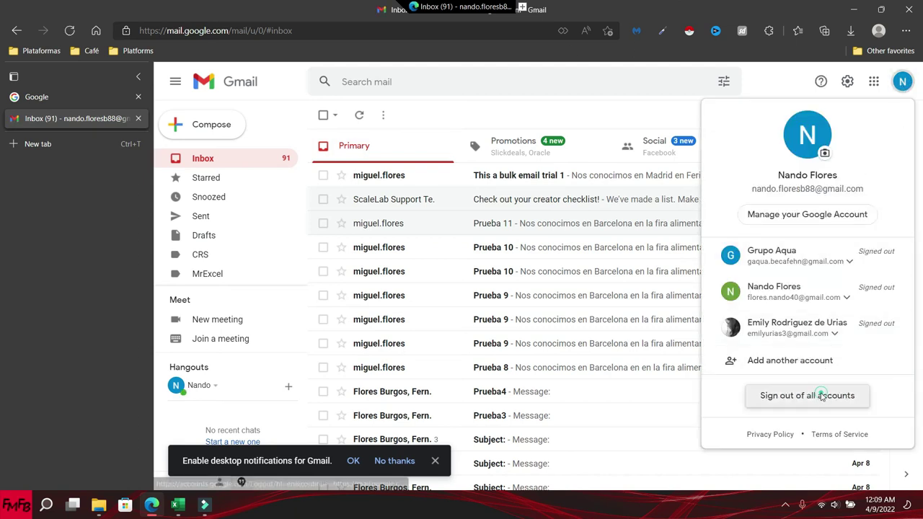
left_click(821, 394)
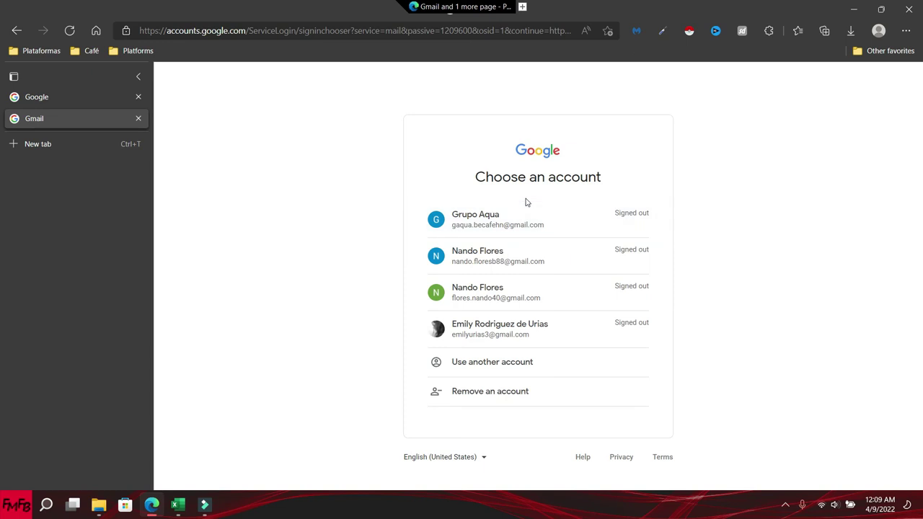
left_click(493, 289)
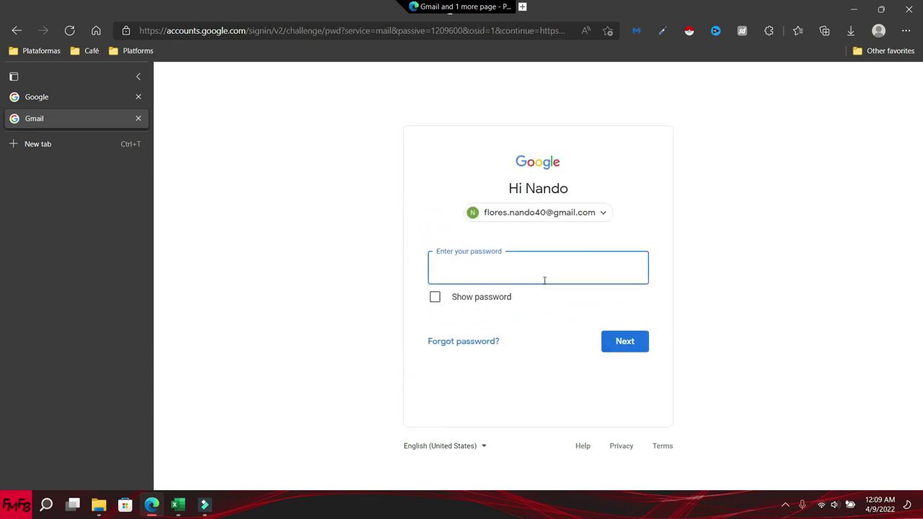
type("•")
key("Return")
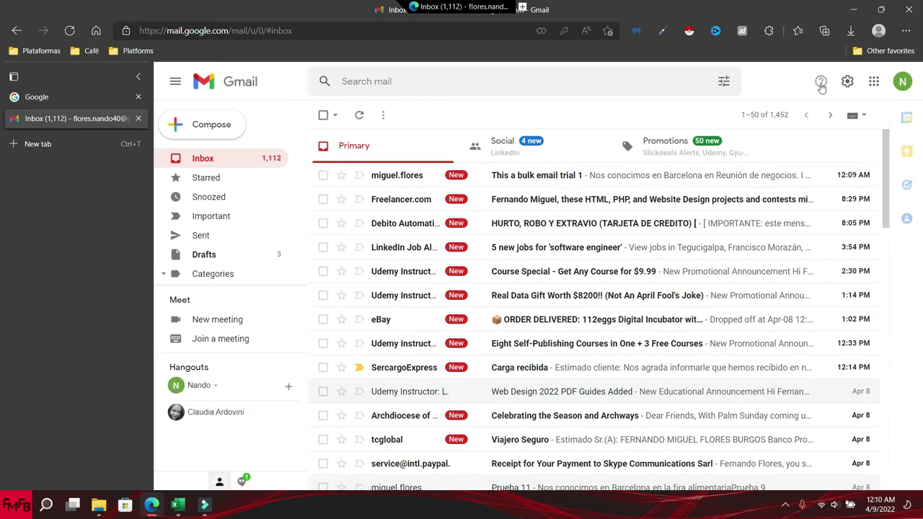
left_click(899, 83)
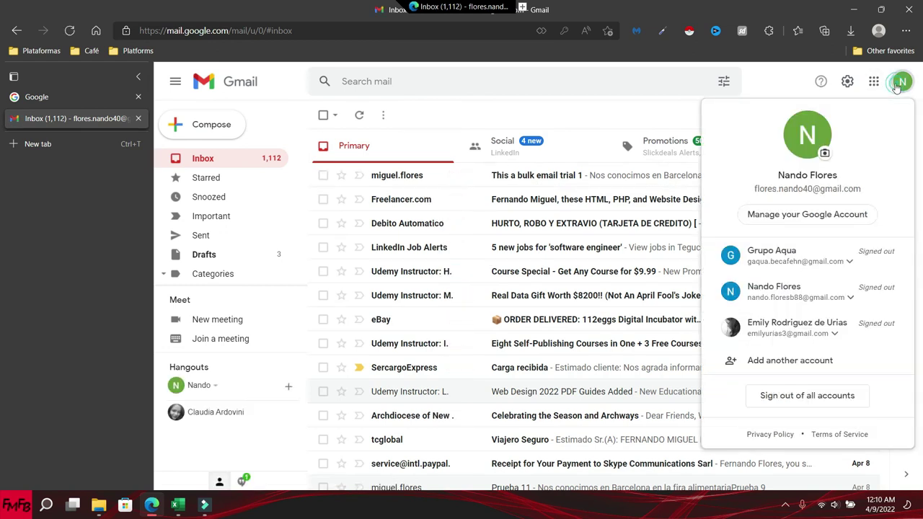
left_click(807, 396)
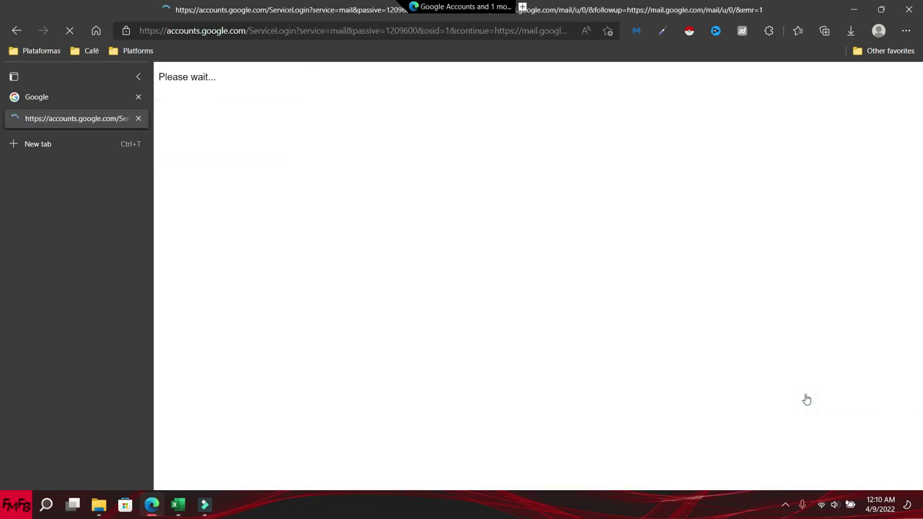